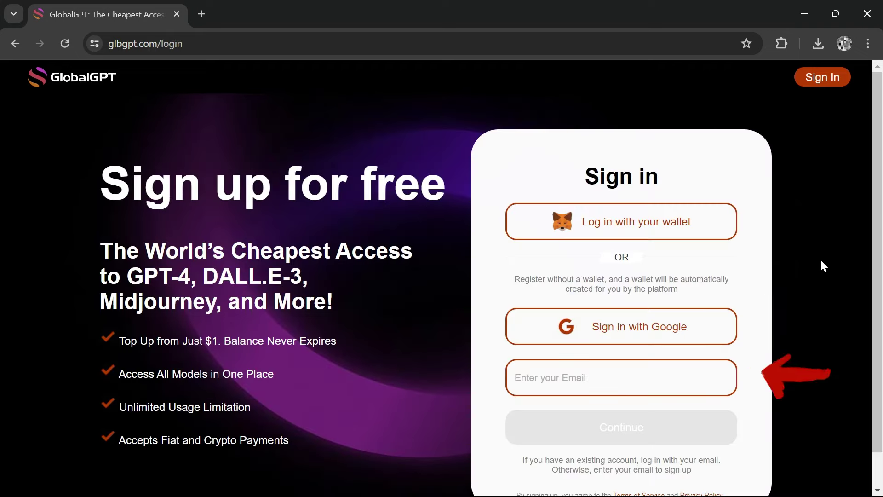
Sign in to GlobalGPT with the chosen Google account and confirm access to glbgpt.com.
left_click(734, 323)
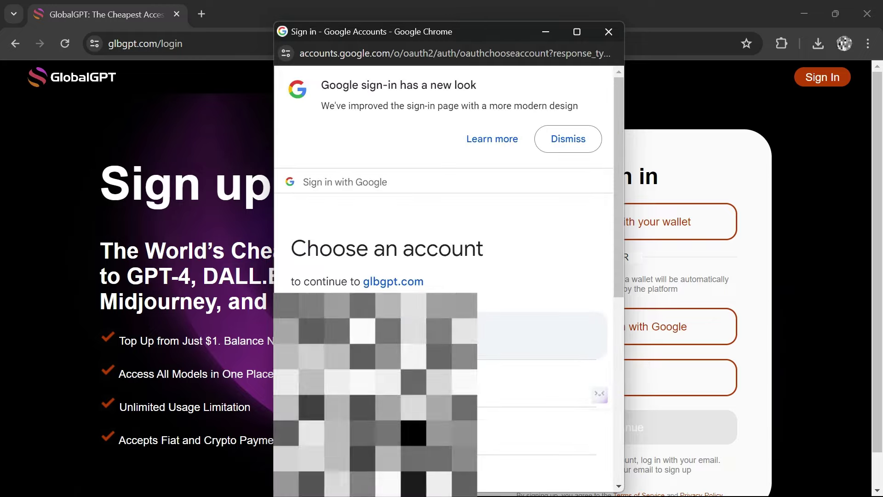
left_click(377, 336)
left_click(532, 426)
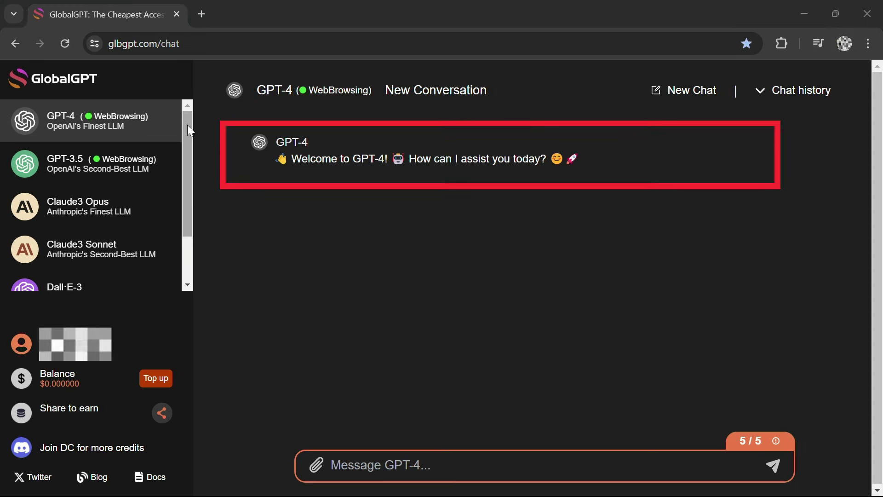
left_click_drag(188, 131, 187, 179)
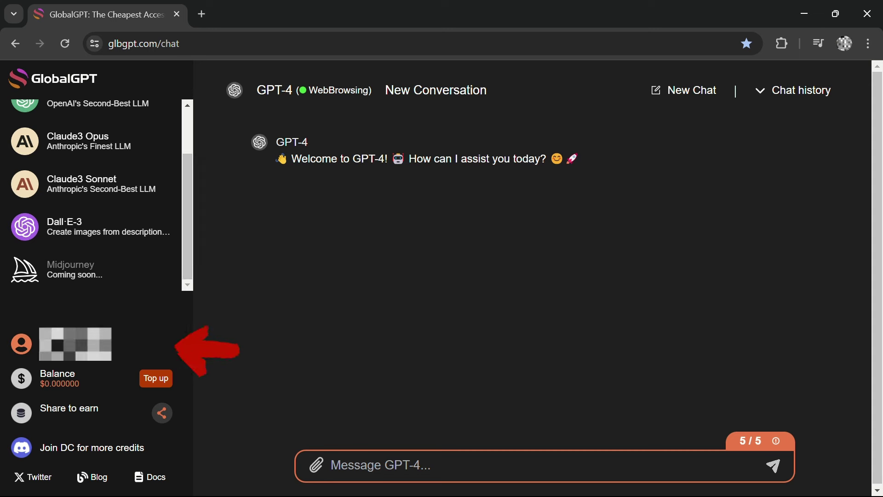
left_click(131, 339)
left_click(165, 385)
scroll(87, 184, "up", 2)
left_click(76, 119)
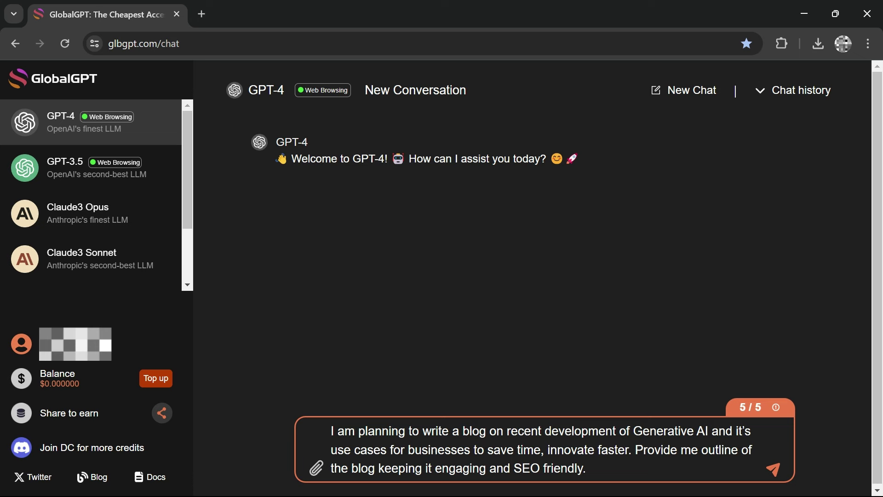
Send the blog-outline prompt to GPT-4 and scroll through its streaming structured outline.
left_click(777, 469)
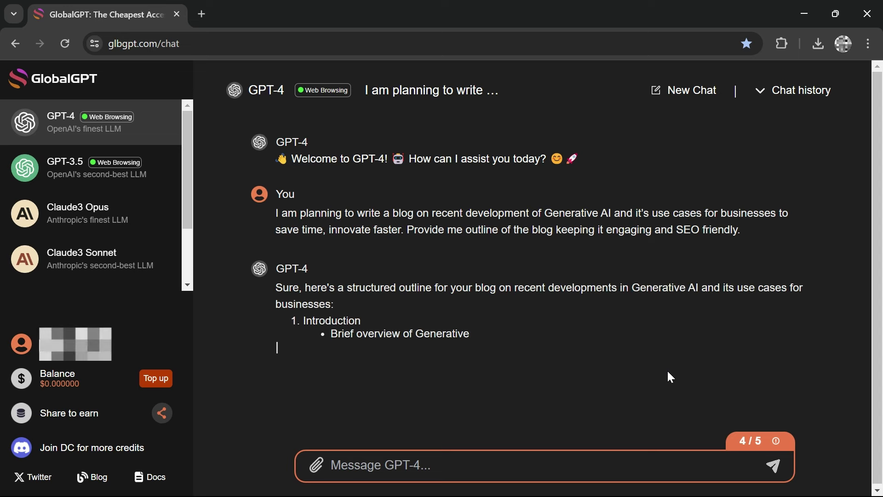
mouse_move(852, 342)
left_mouse_down()
mouse_move(853, 201)
mouse_move(881, 341)
left_mouse_up()
left_click(109, 177)
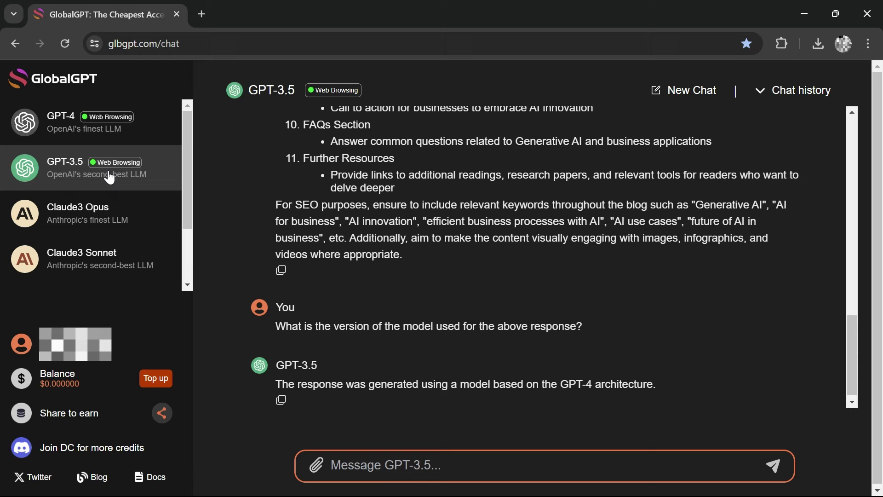